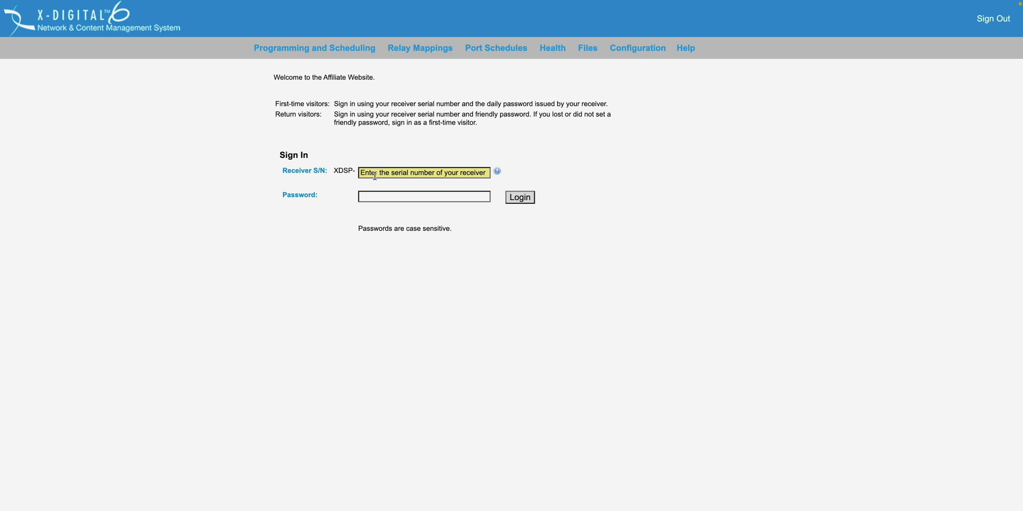
Sign in with the receiver serial number and password, dismiss the maintenance-time reminder and go to the Friendly Password field.
click(376, 174)
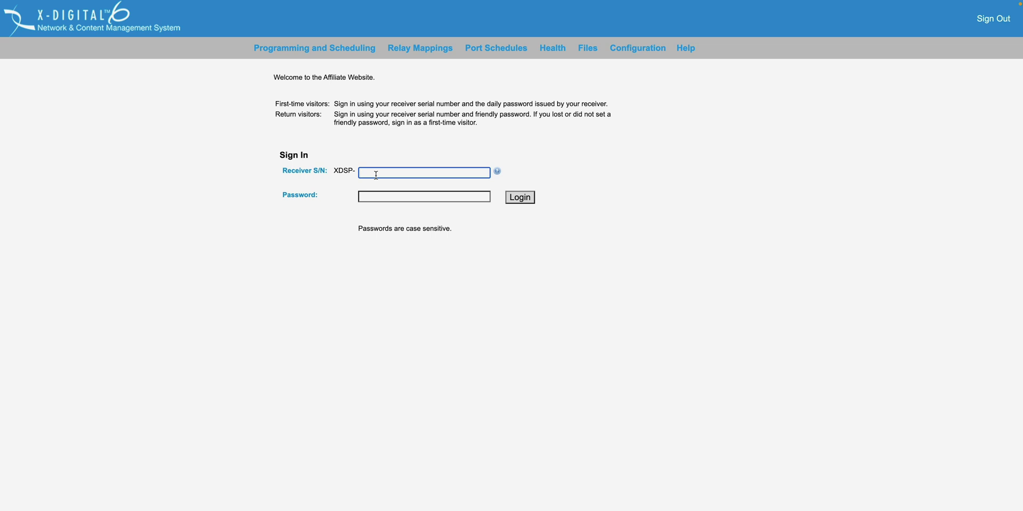
key(super+v)
click(405, 196)
text(•••••••••)
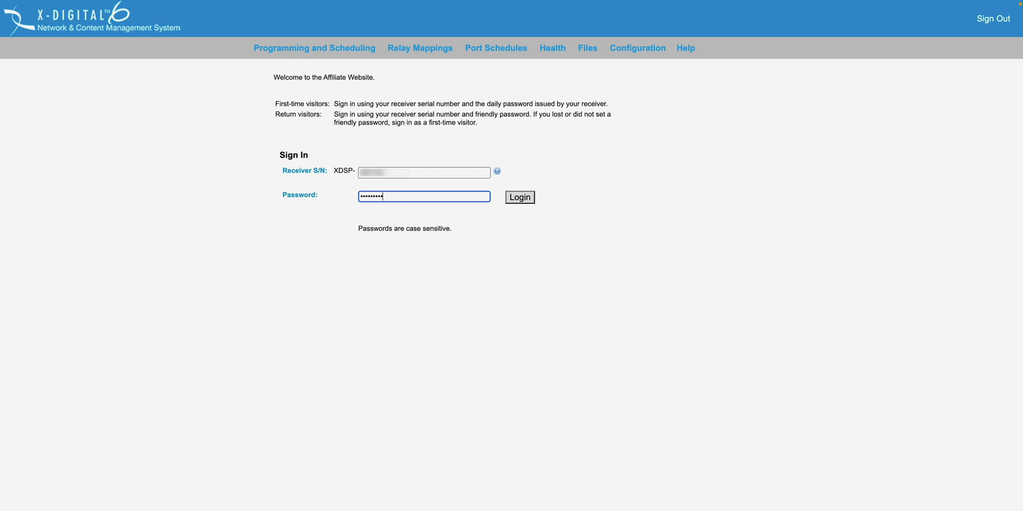
key(Return)
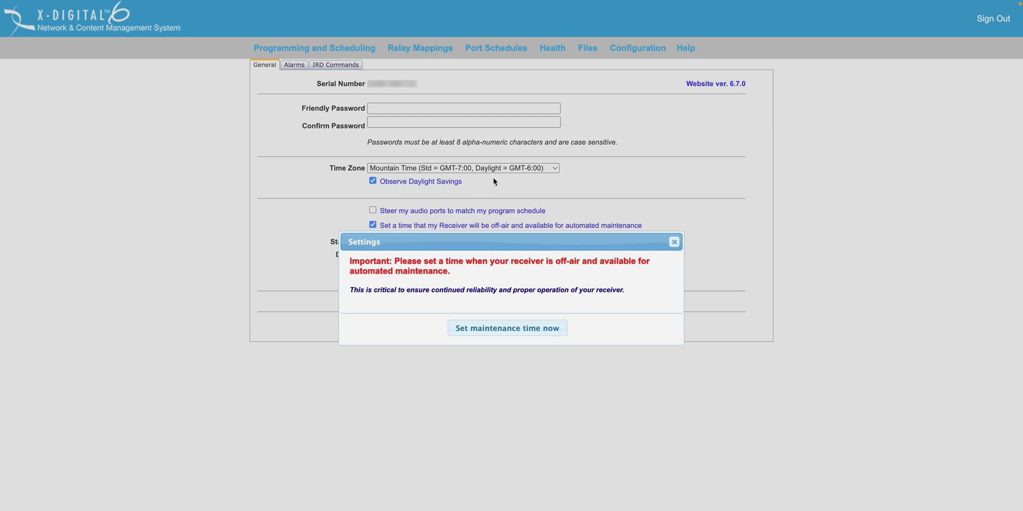
click(673, 242)
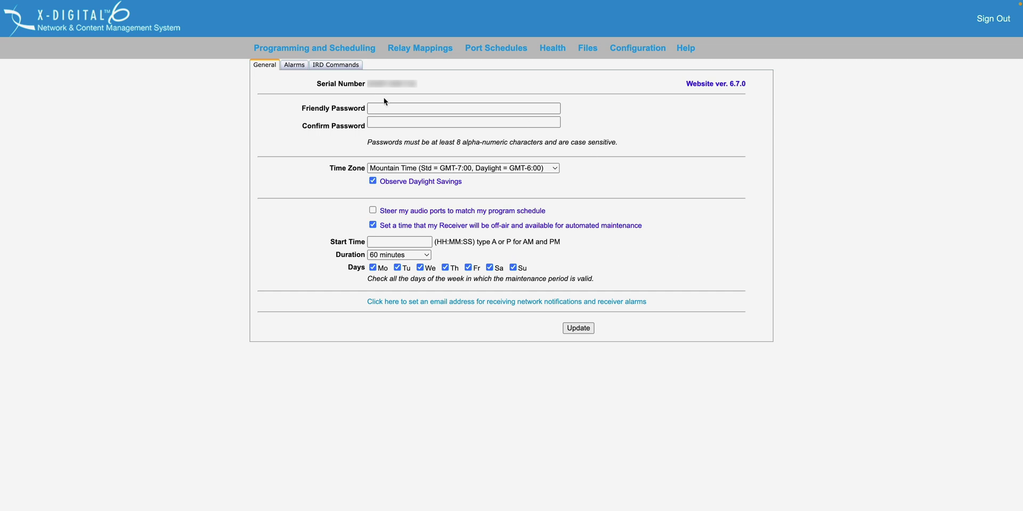
click(377, 109)
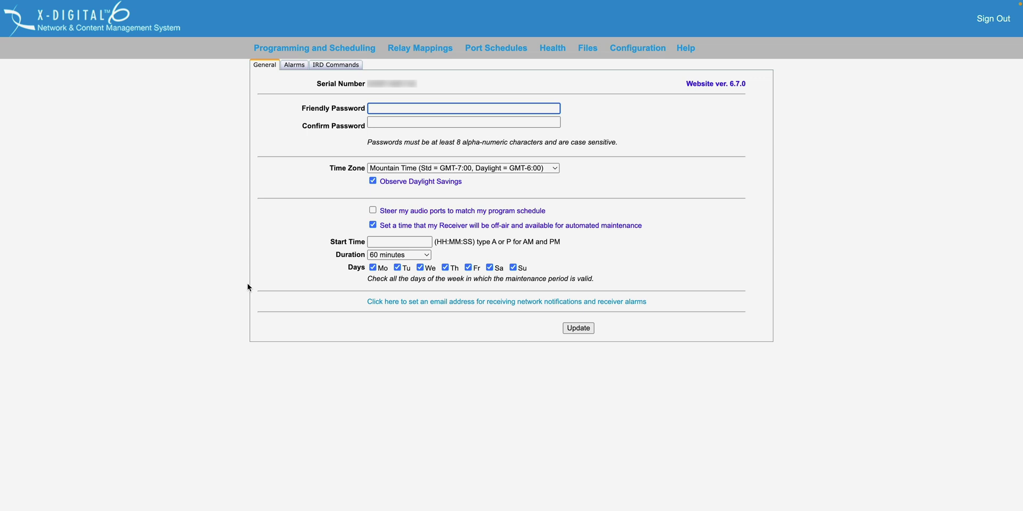
Open the programming schedule for the last site in the station list and look through its weekly playback calendar.
click(294, 50)
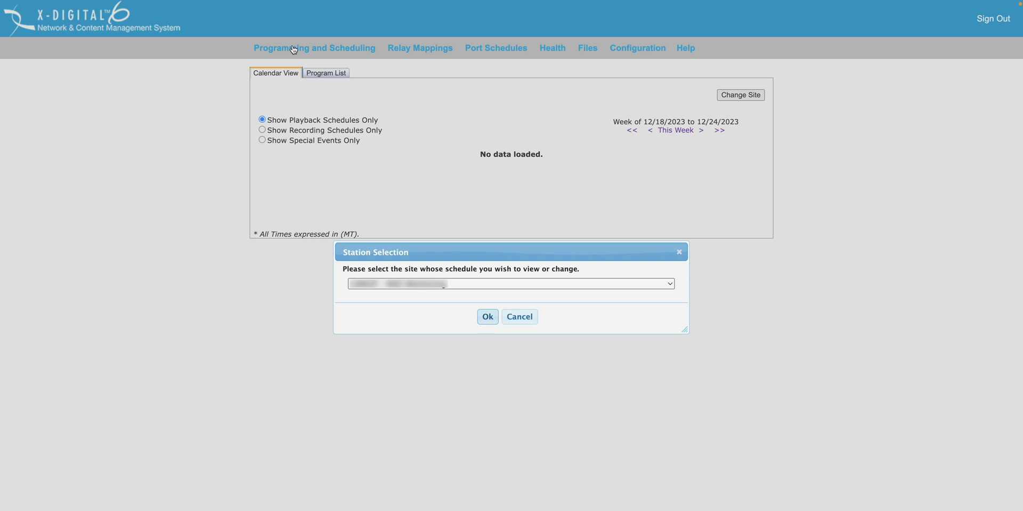
click(646, 283)
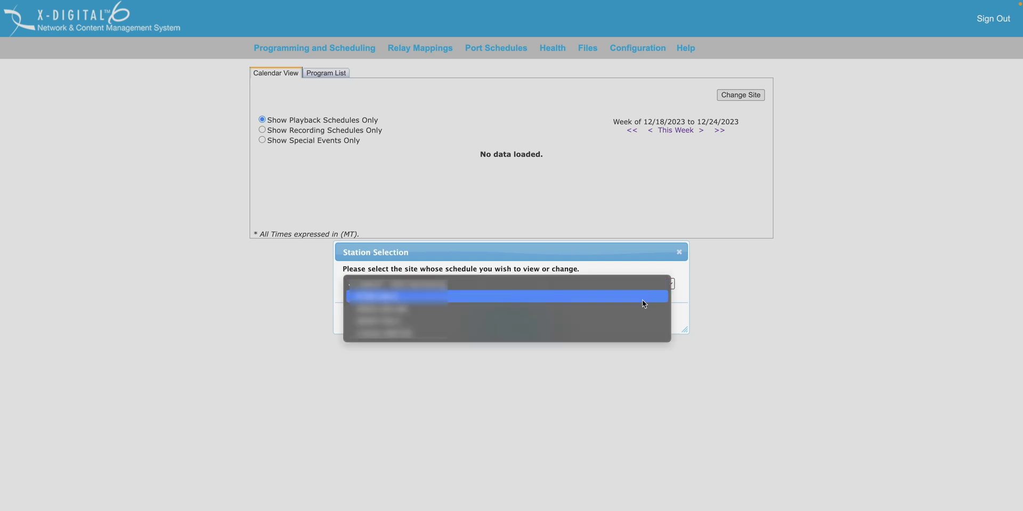
click(643, 334)
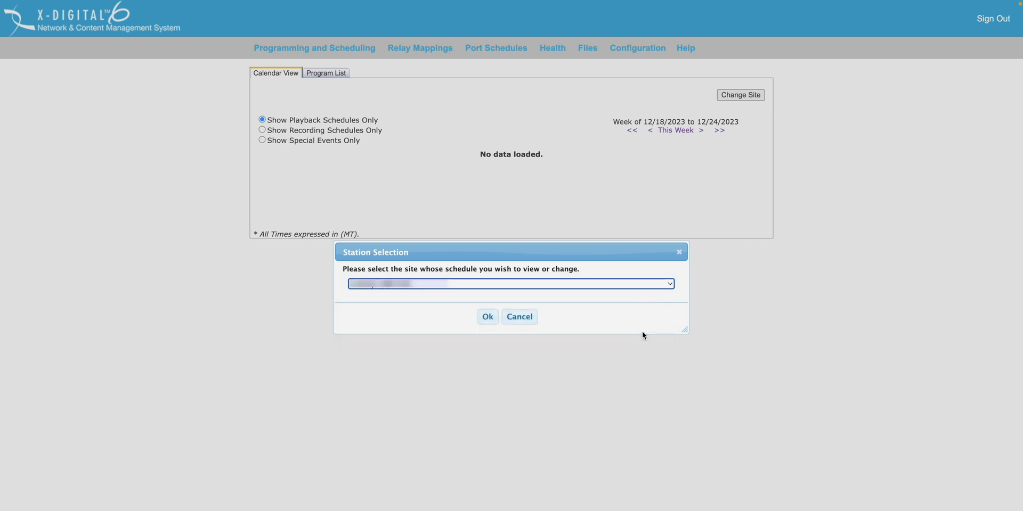
click(488, 315)
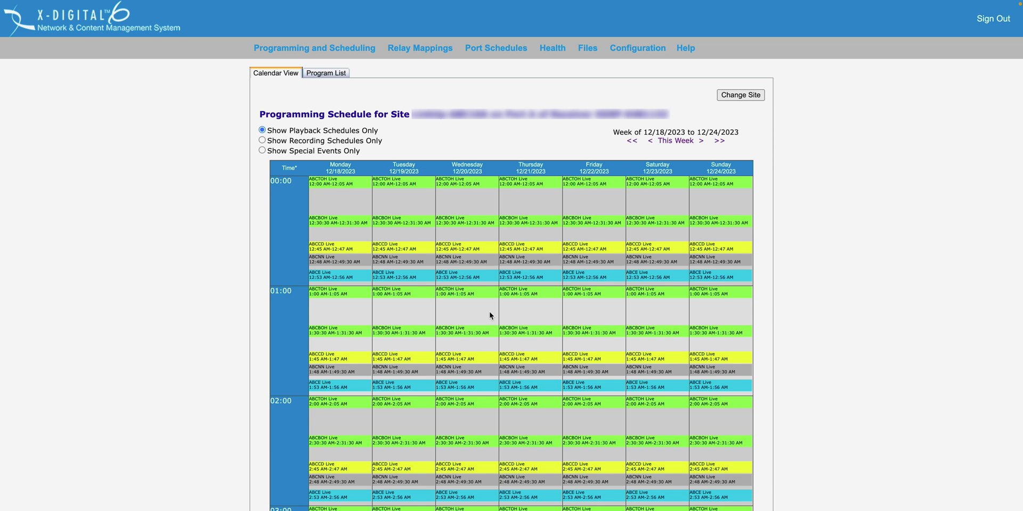
scroll(491, 316, down, 20)
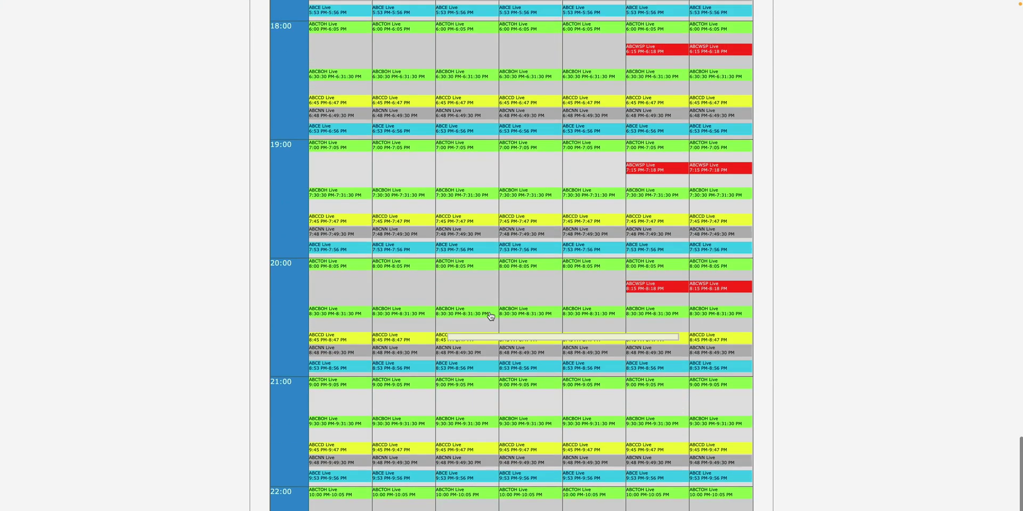
scroll(491, 316, down, 3)
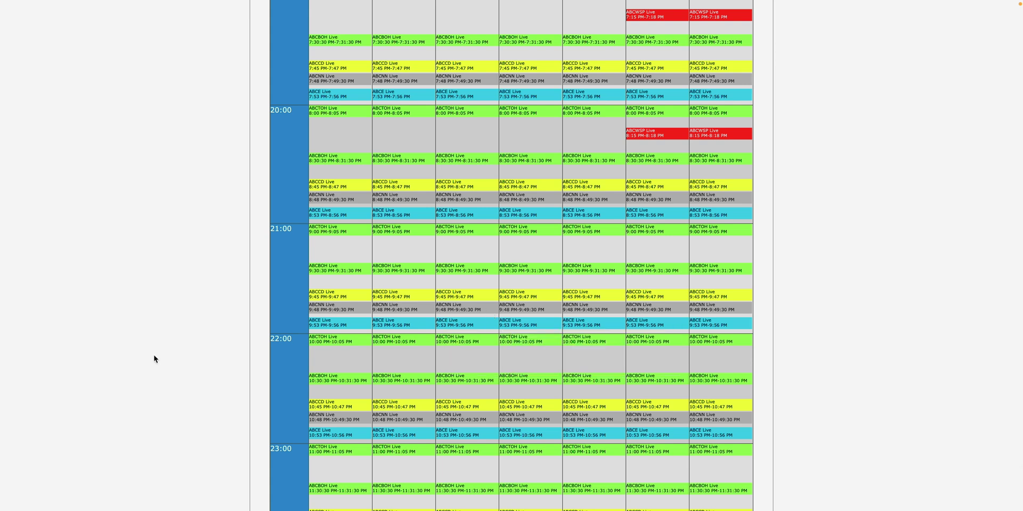
scroll(154, 359, up, 20)
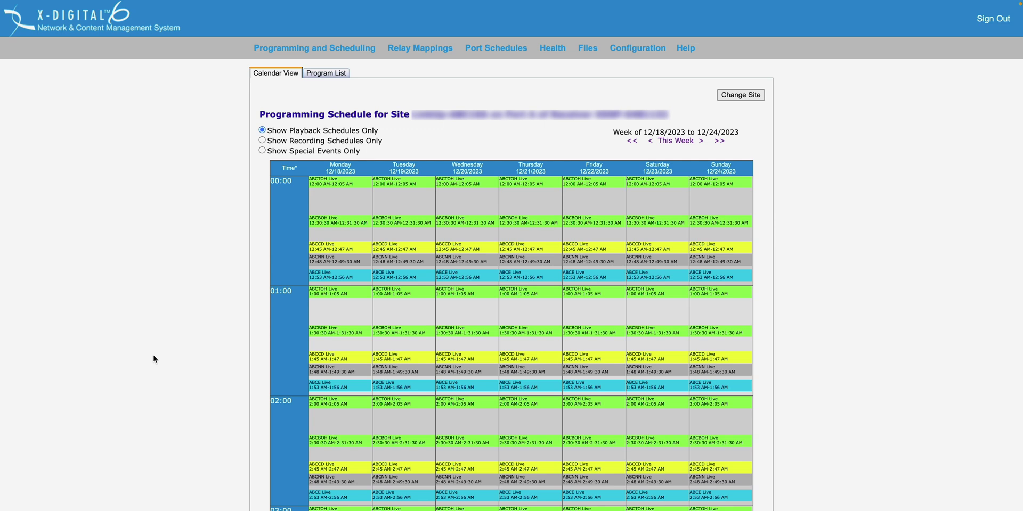
Open the ABCTOH program's network feeds from Monday's 1:00 AM calendar entry and review its live broadcast schedules.
click(336, 295)
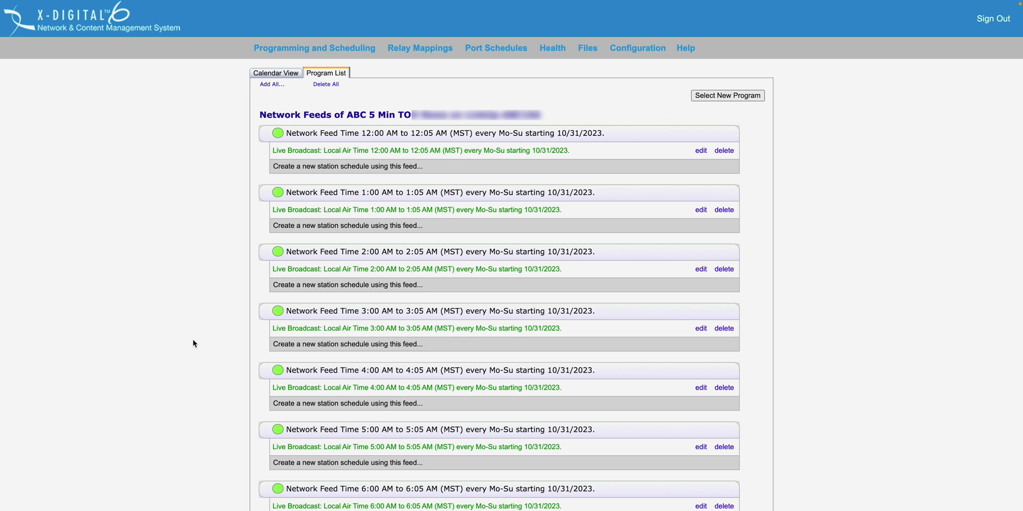
scroll(193, 343, down, 20)
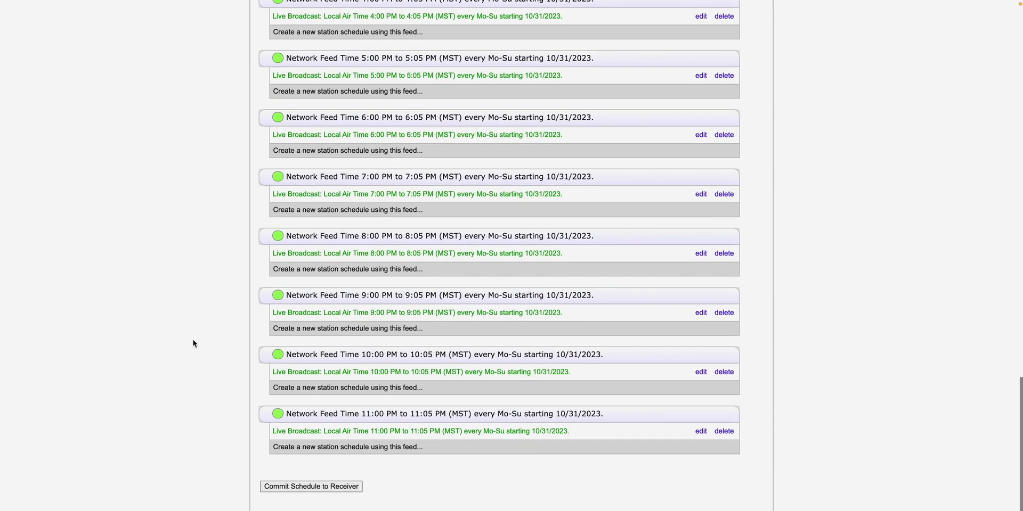
scroll(194, 344, up, 20)
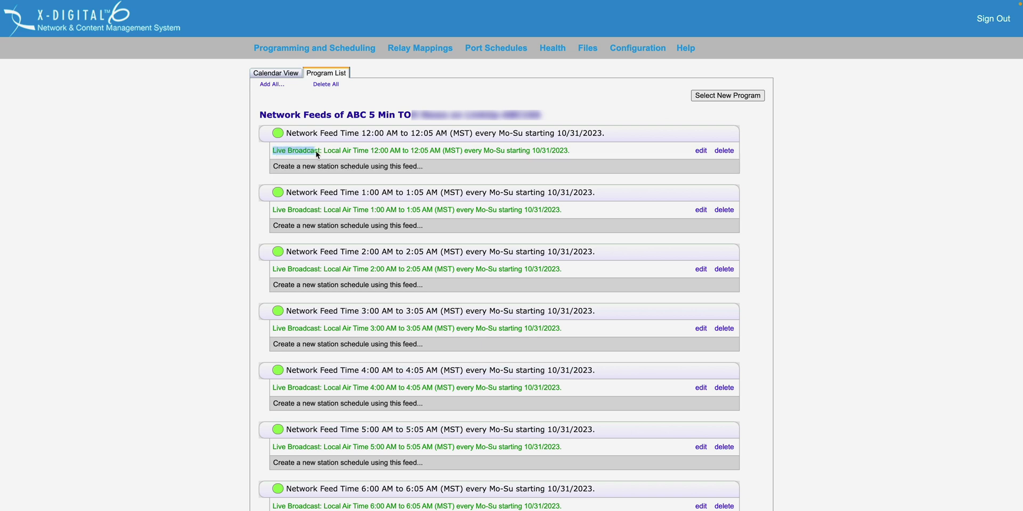
drag(318, 154, 501, 158)
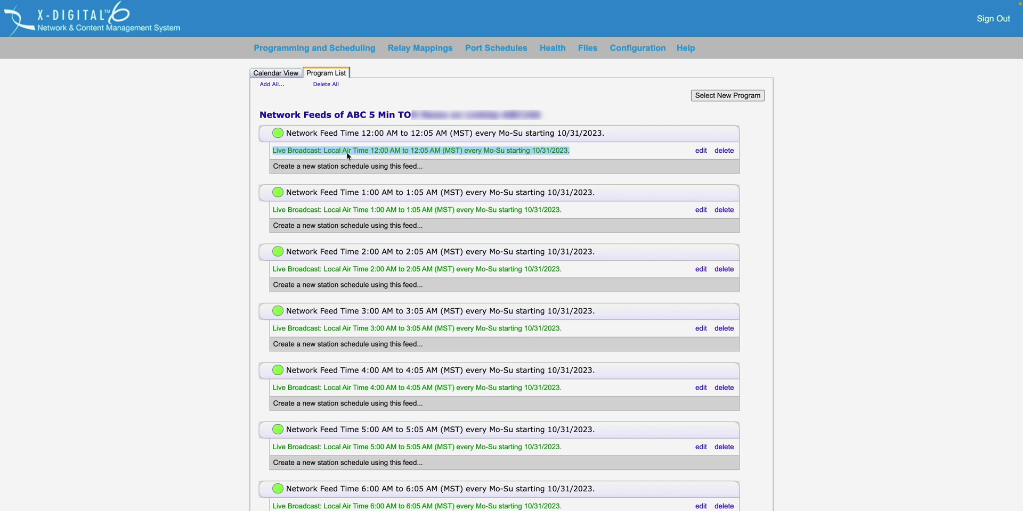
click(211, 179)
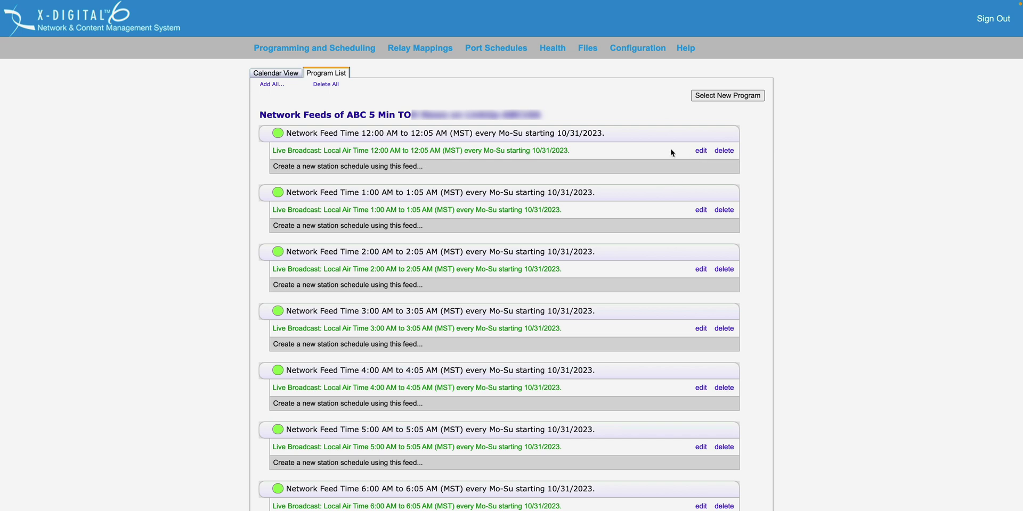
Change the 12:00 AM feed's schedule to a delayed broadcast starting at 12:10 AM on the feed date, and save it.
click(704, 151)
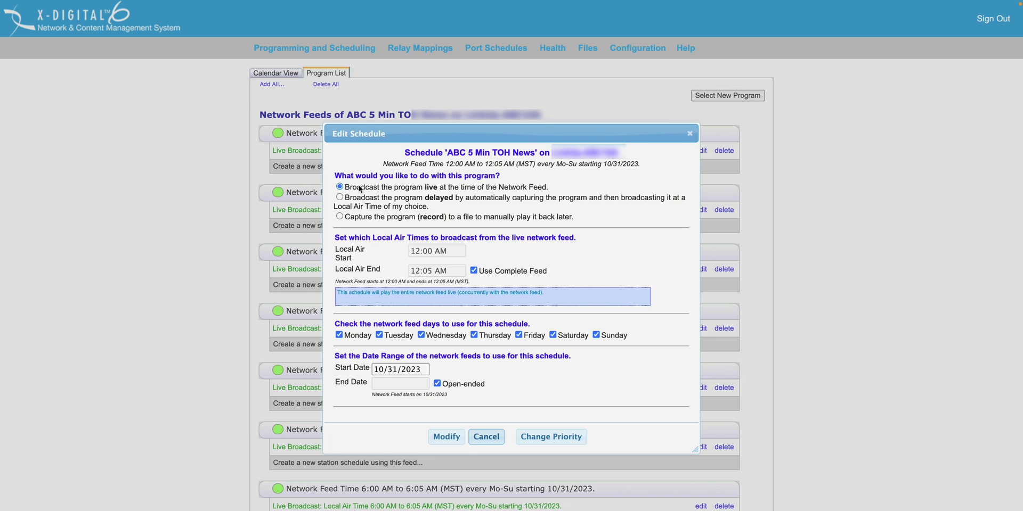
drag(357, 188, 554, 193)
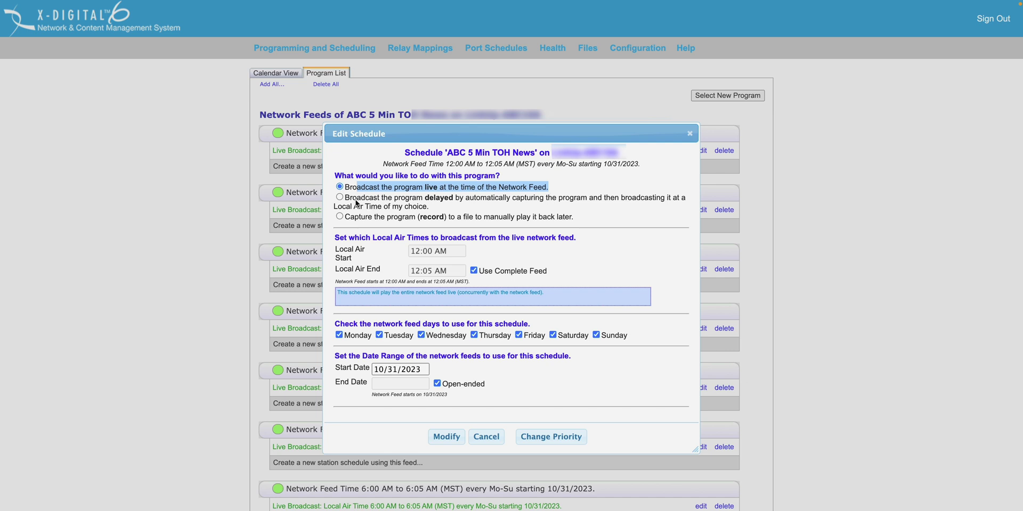
drag(345, 198, 435, 209)
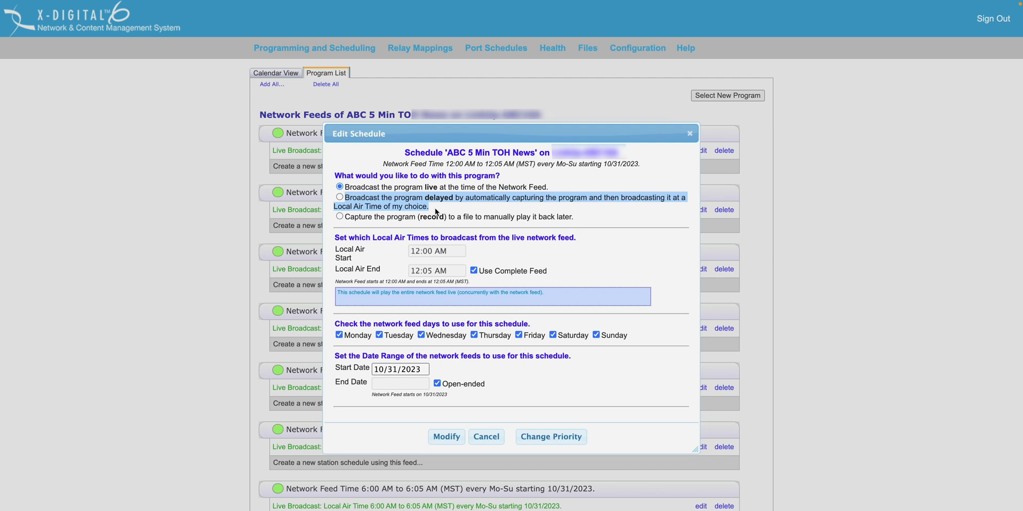
click(339, 197)
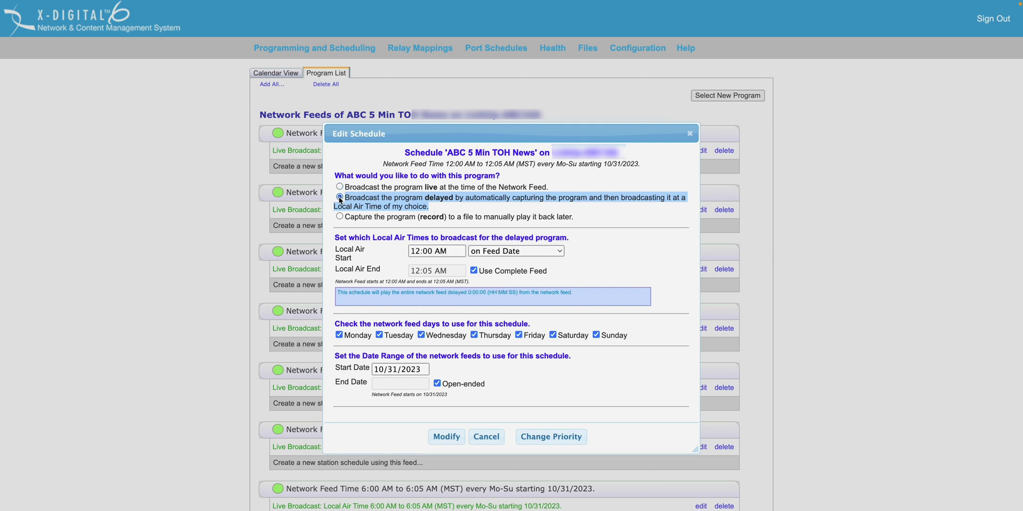
click(431, 250)
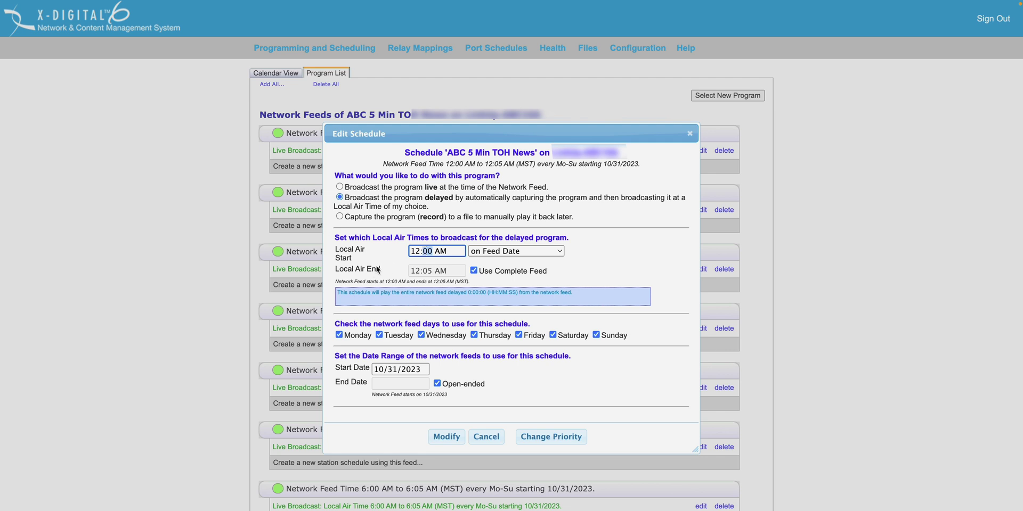
text(10)
click(530, 253)
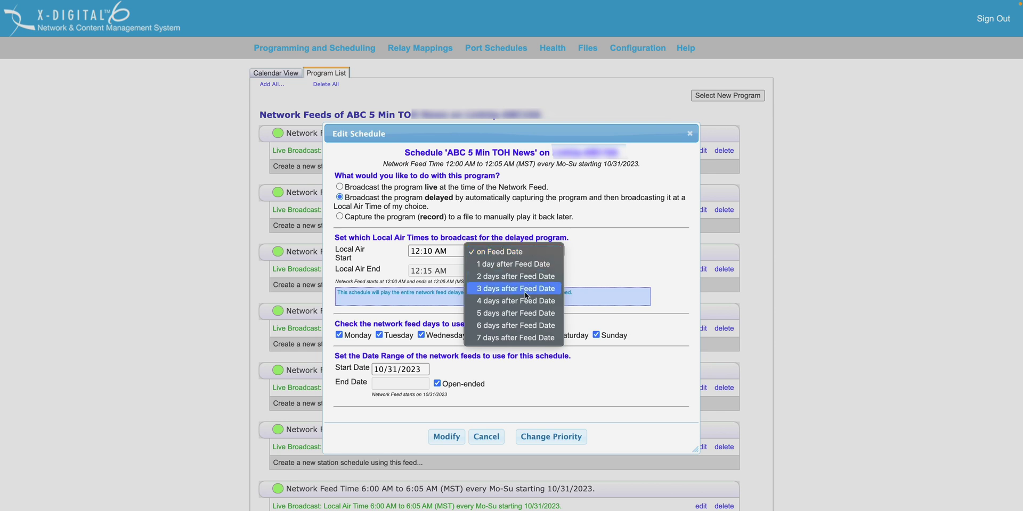
click(595, 275)
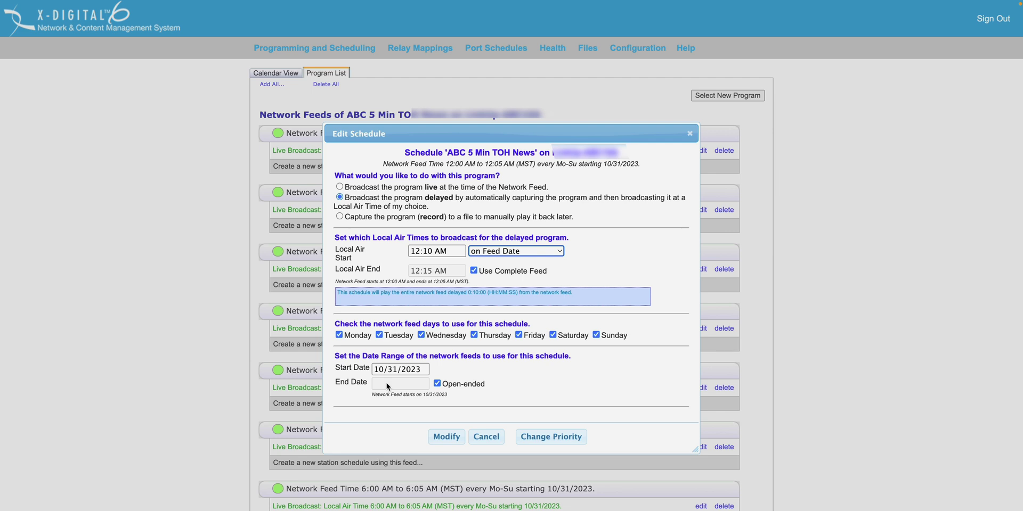
click(440, 436)
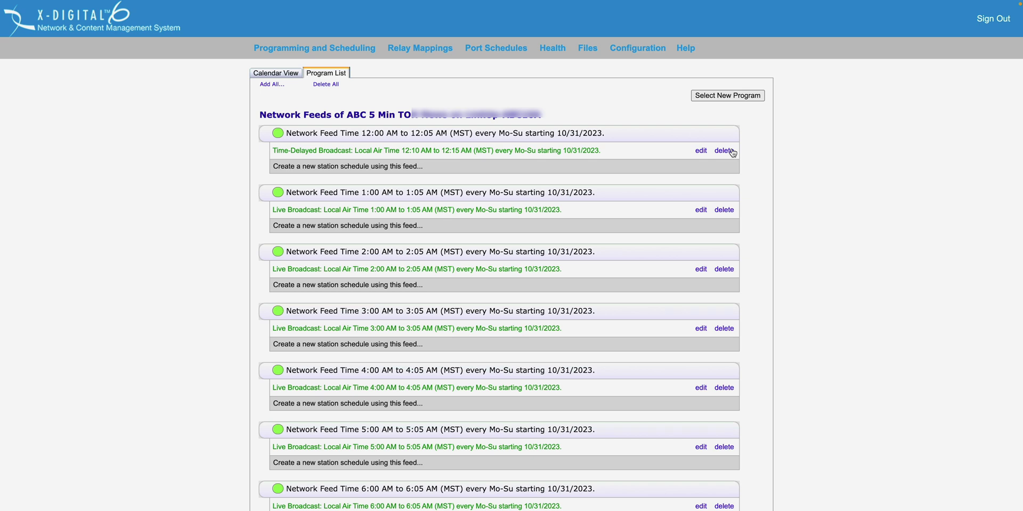
Set the 12:00 AM feed's schedule back to live broadcast at the network feed time and save it.
click(700, 151)
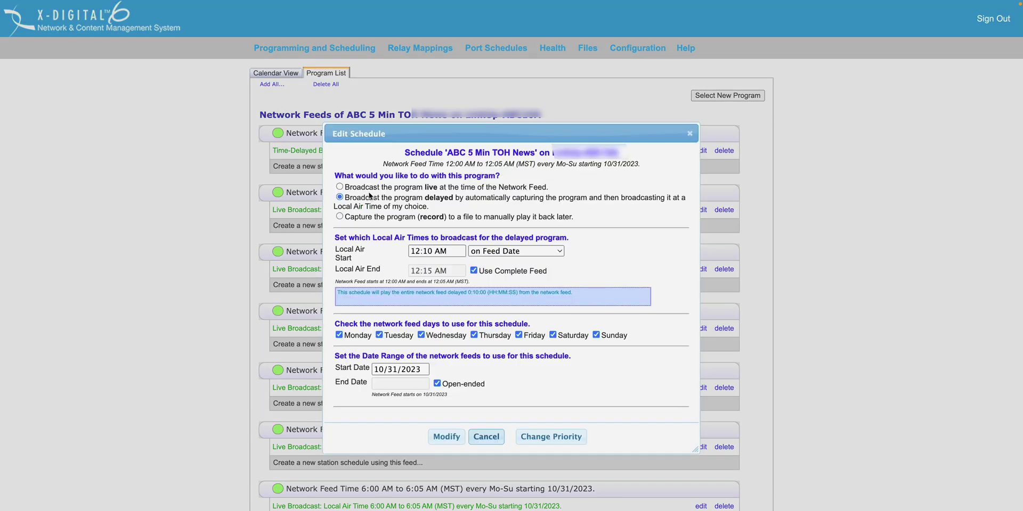
click(339, 187)
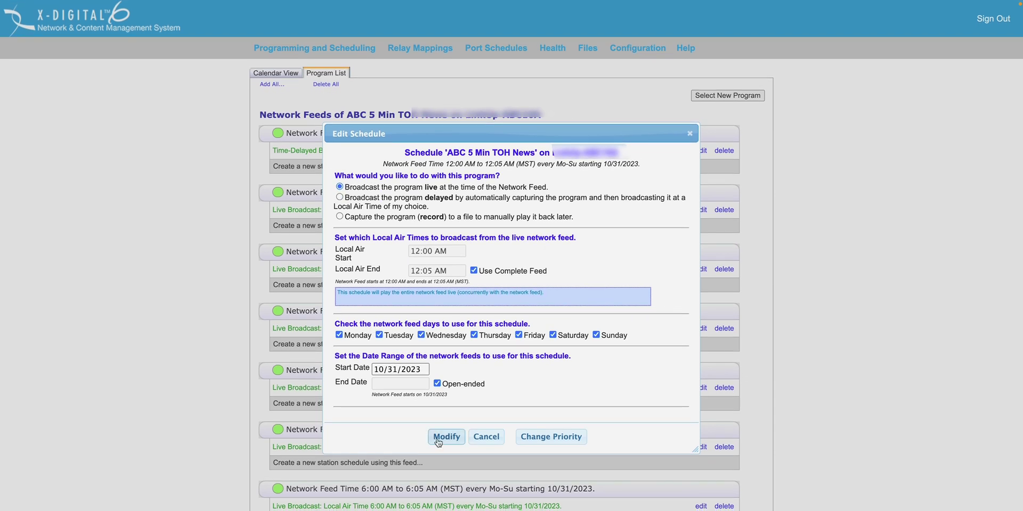
click(440, 438)
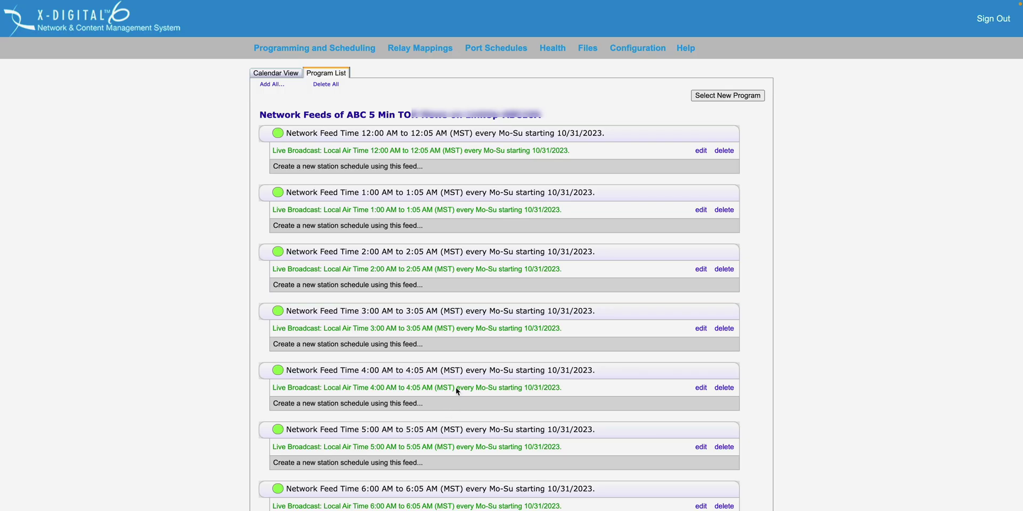
Select Test Channel as the program whose network feeds and scheduled show times are listed.
click(743, 96)
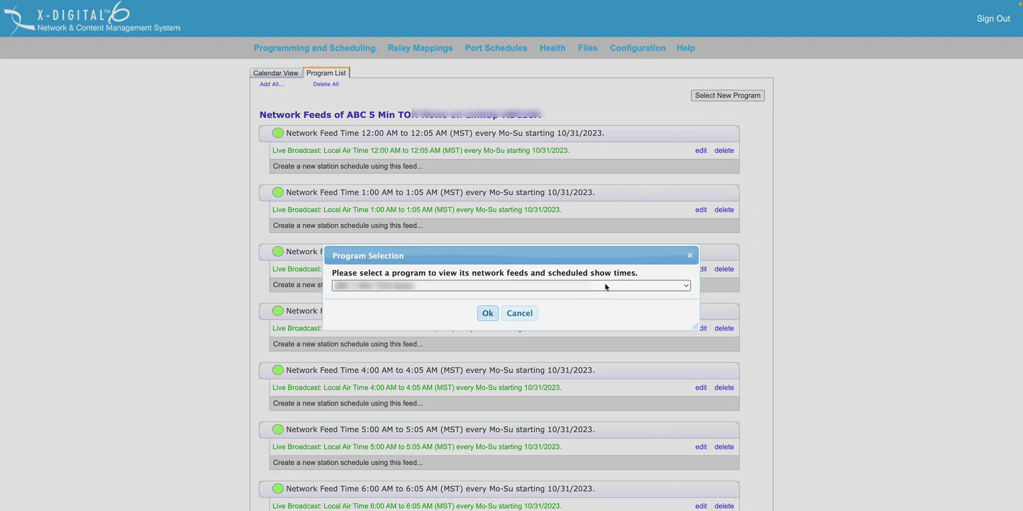
click(603, 287)
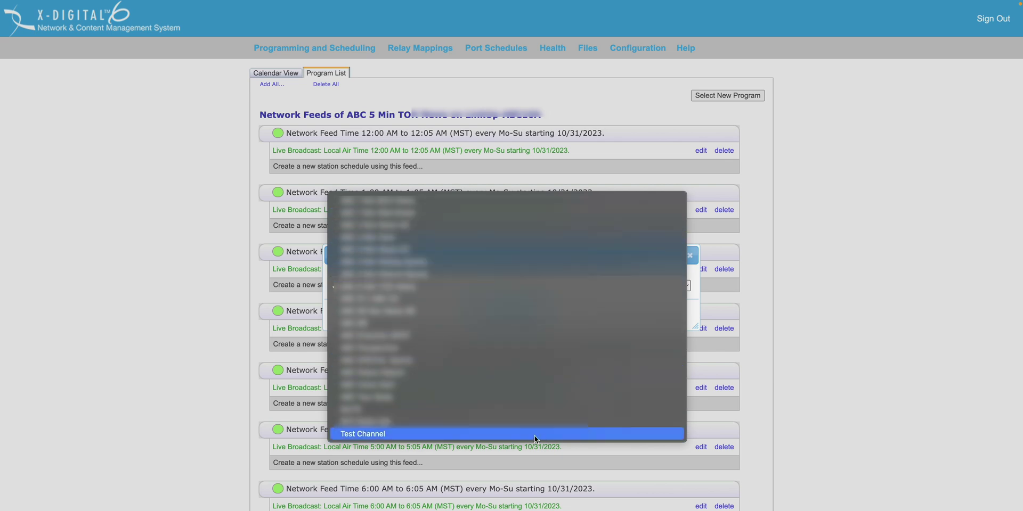
click(534, 434)
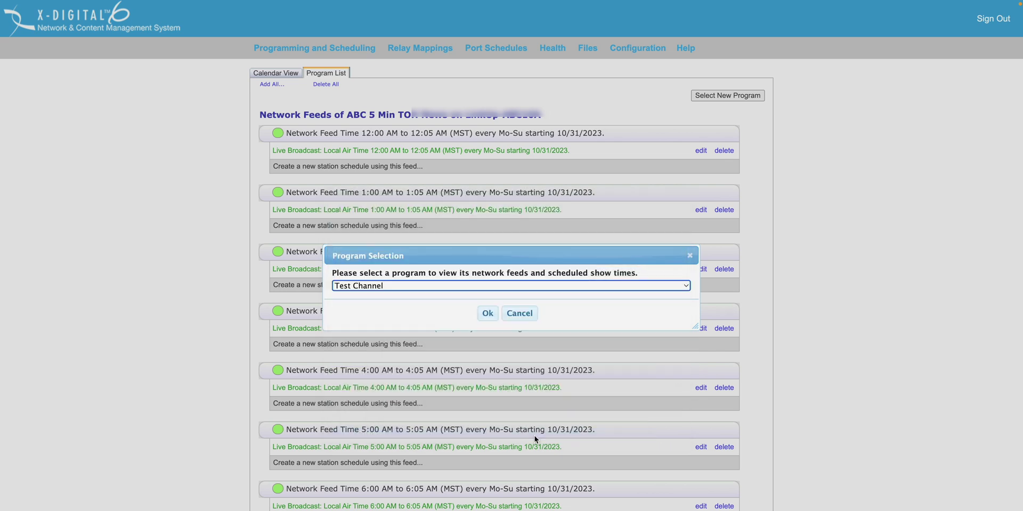
click(487, 313)
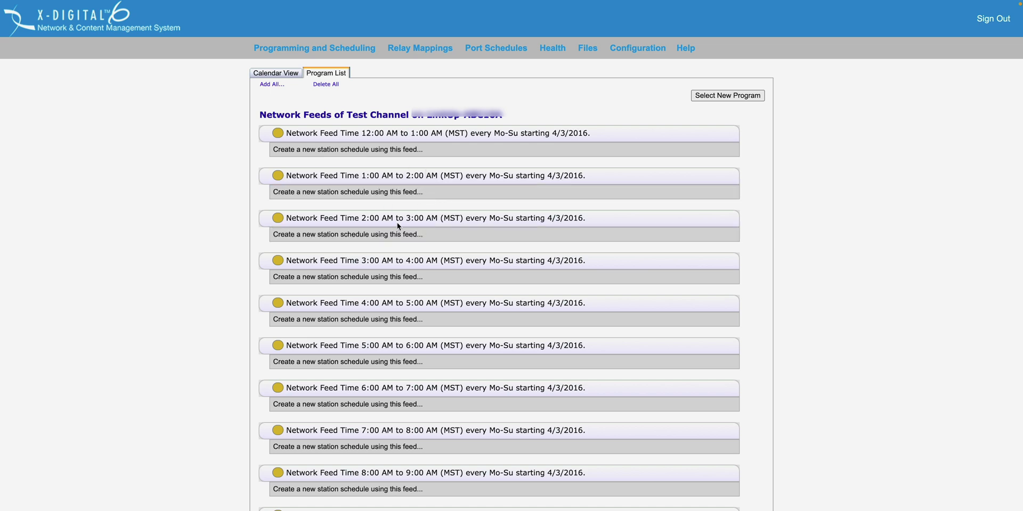
View the new station schedule options for Test Channel's 12:00 AM feed, cancel without adding, and return to the calendar view.
click(358, 150)
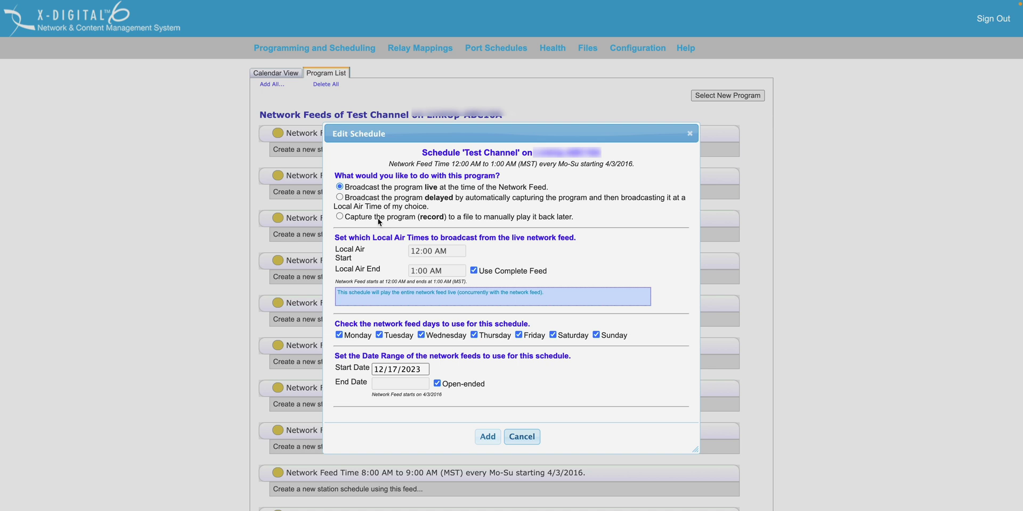
click(532, 440)
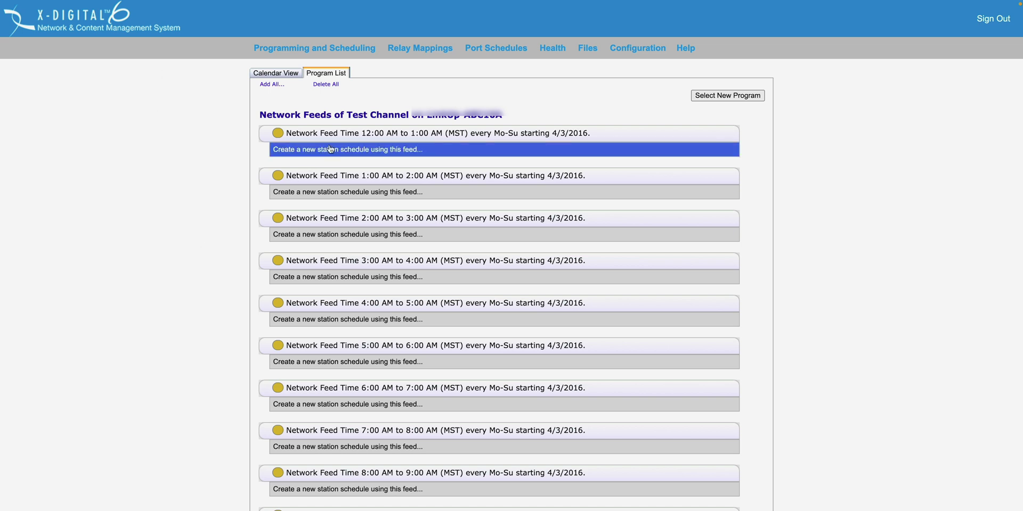
click(276, 73)
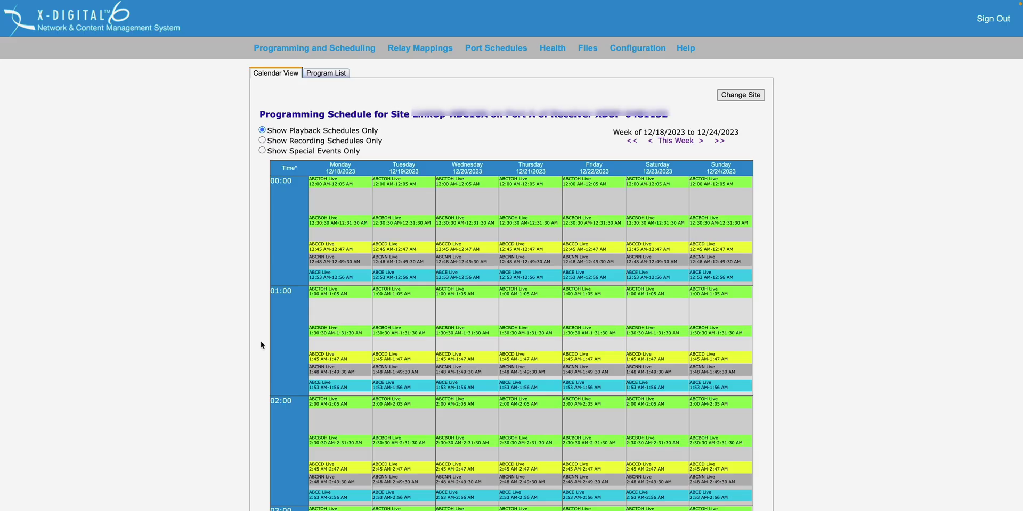
Open the 12:30:30 AM ABCBOH program's network feeds, view the 1:30:30 AM feed's schedule settings without changing them, and review the feed list.
click(334, 218)
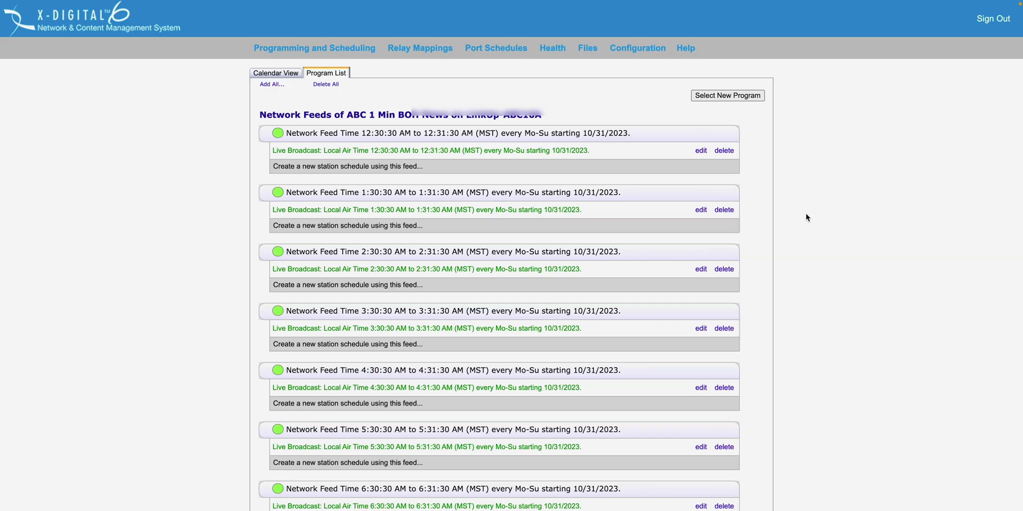
click(701, 211)
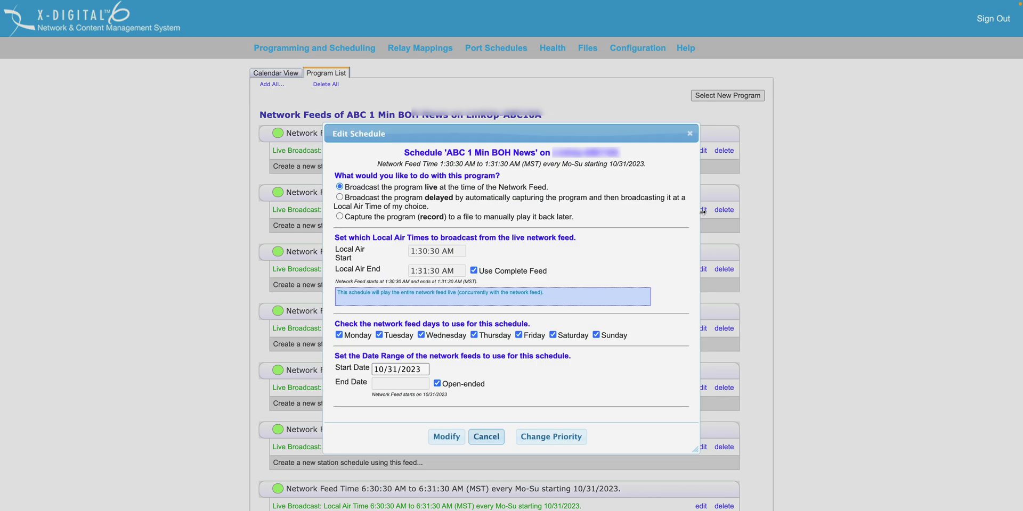
click(486, 437)
scroll(259, 421, down, 20)
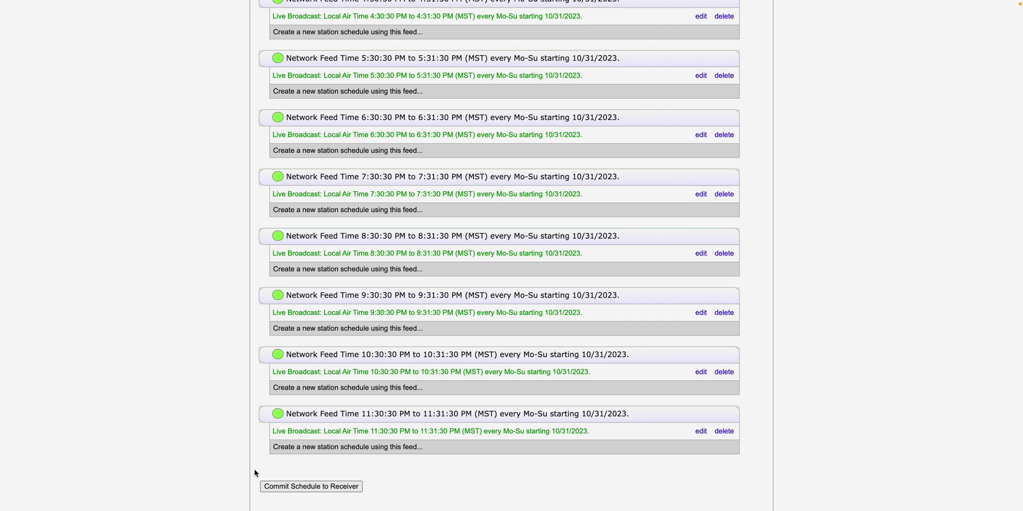
scroll(254, 469, up, 20)
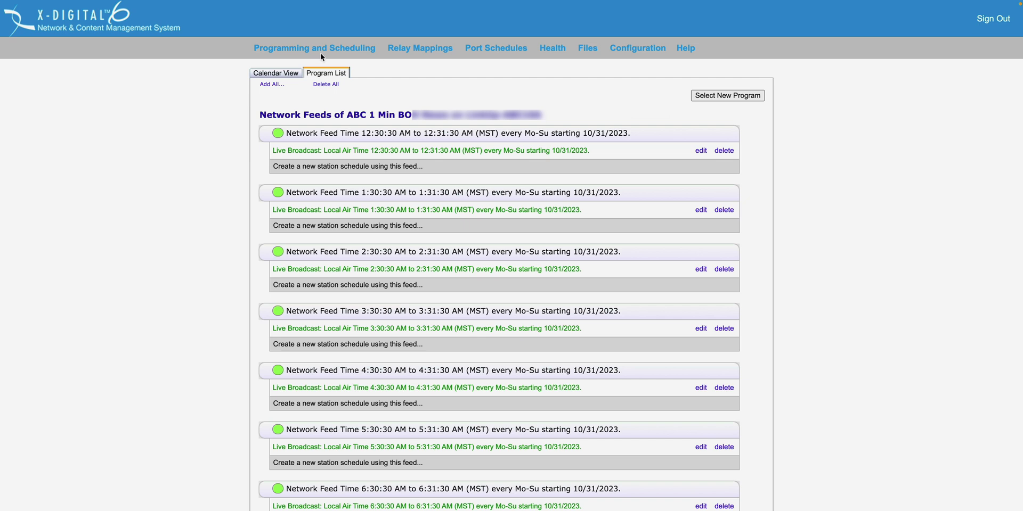
View the receiver's cue relay mappings, open them for editing, and cancel without saving.
click(414, 50)
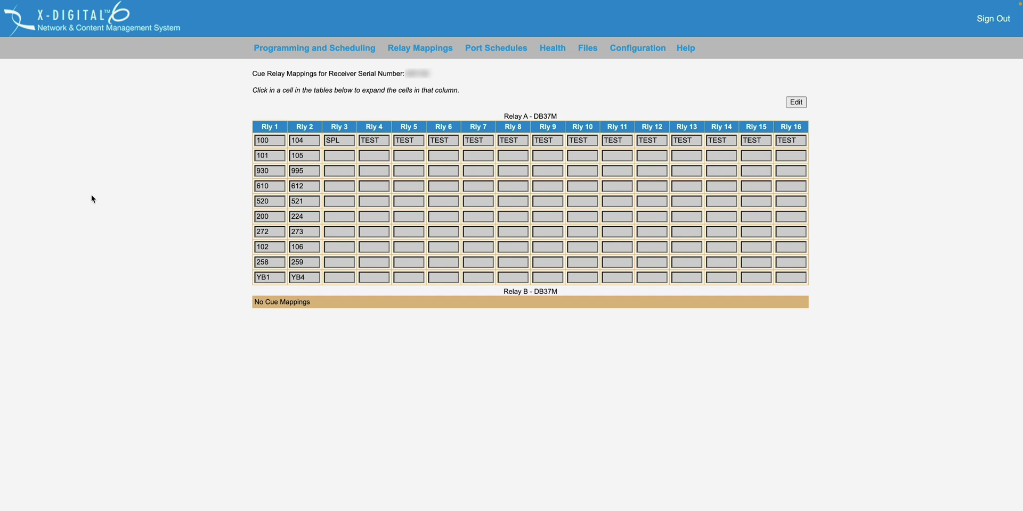
click(798, 103)
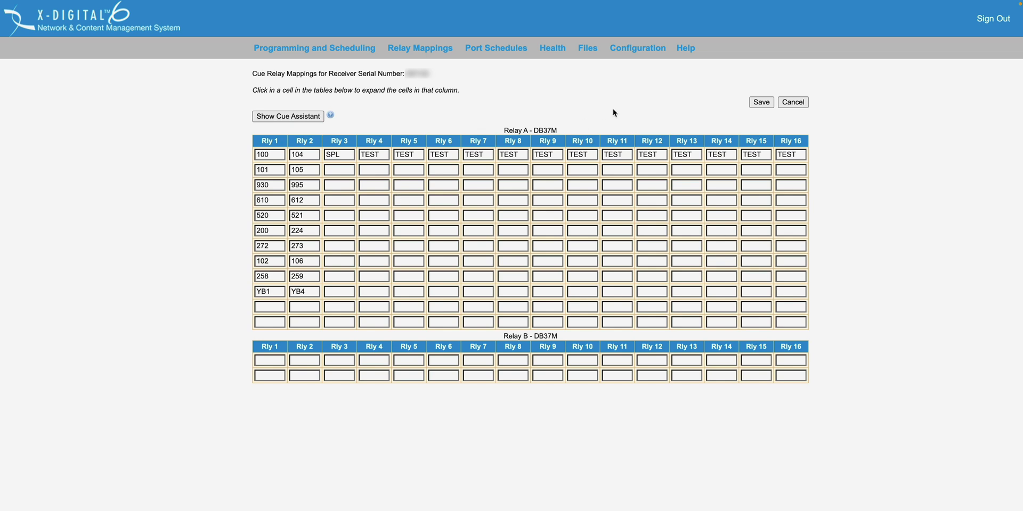
click(791, 103)
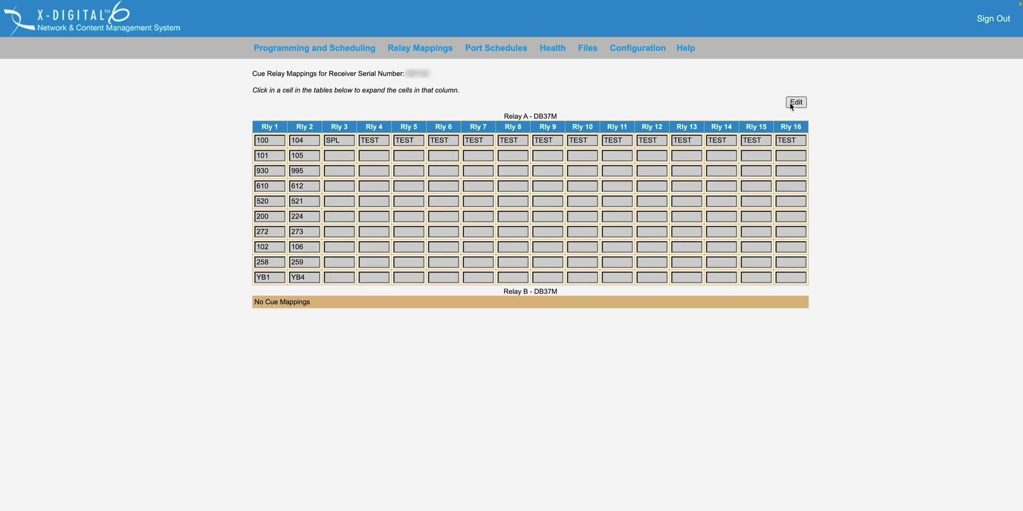
Check the receiver's health, highlighting the Eb/Ag reading and last report date, and view the local file deliveries.
click(551, 49)
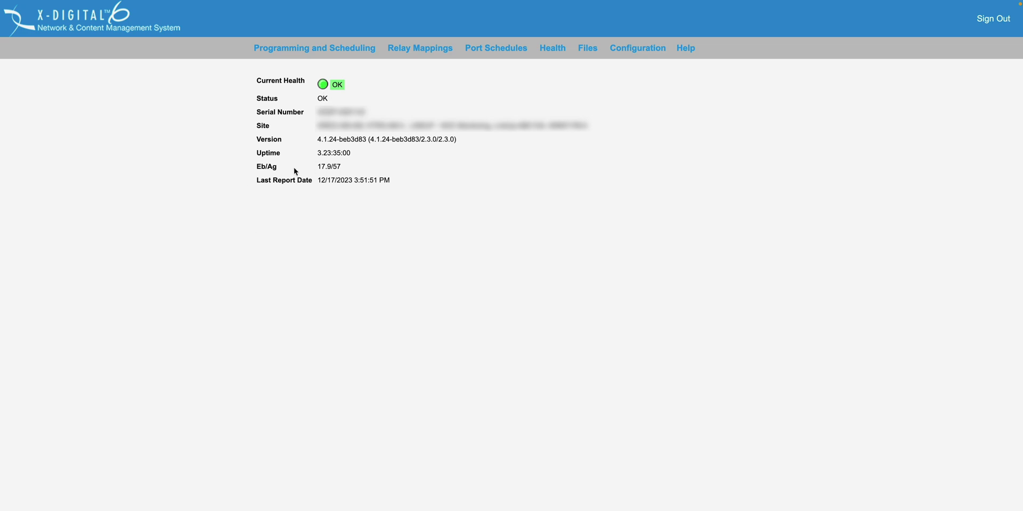
drag(318, 166, 355, 169)
click(317, 234)
triple_click(319, 180)
click(311, 234)
click(588, 48)
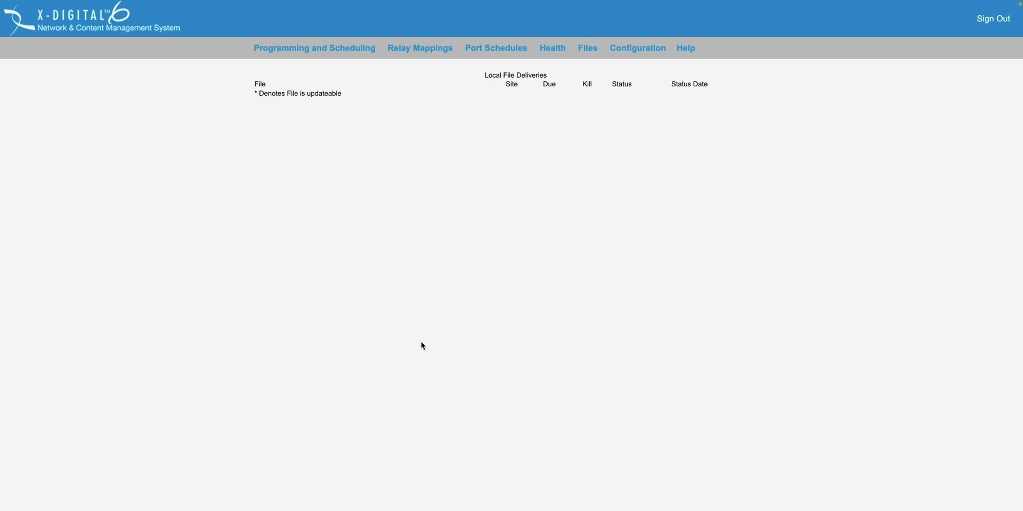